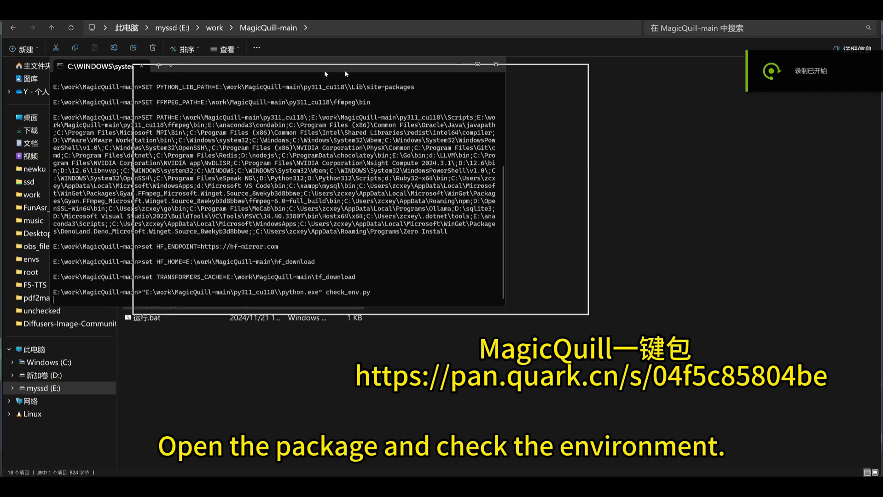
Step: Review the environment check output confirming the GPU is usable, then close that window
left_click_drag(324, 69, 470, 77)
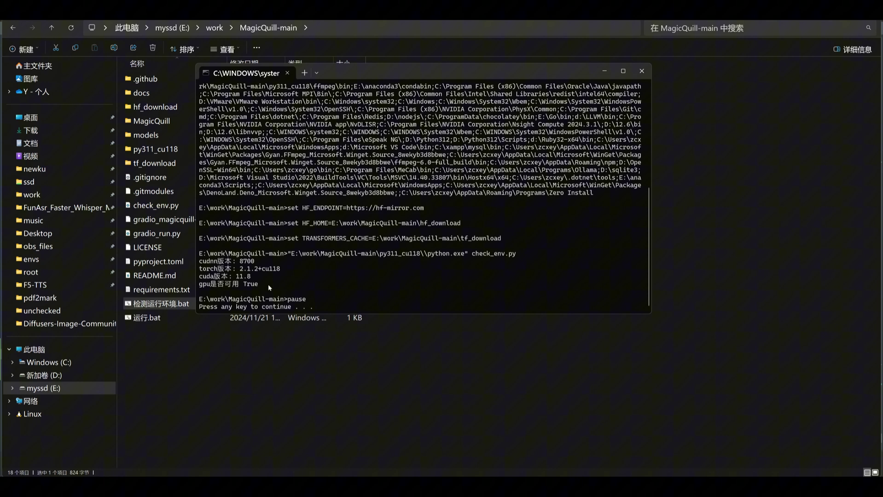
left_click_drag(269, 284, 218, 242)
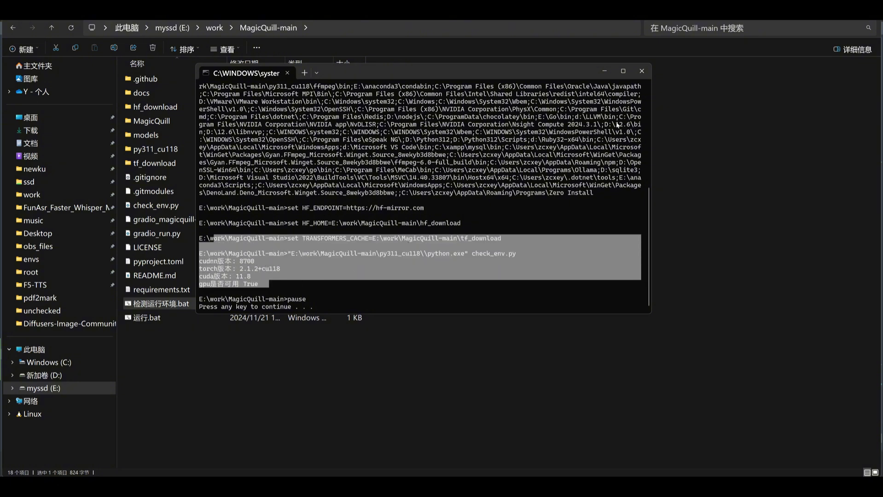
left_click(642, 71)
Step: Launch the MagicQuill server from 运行.bat and move its console aside
left_click(144, 319)
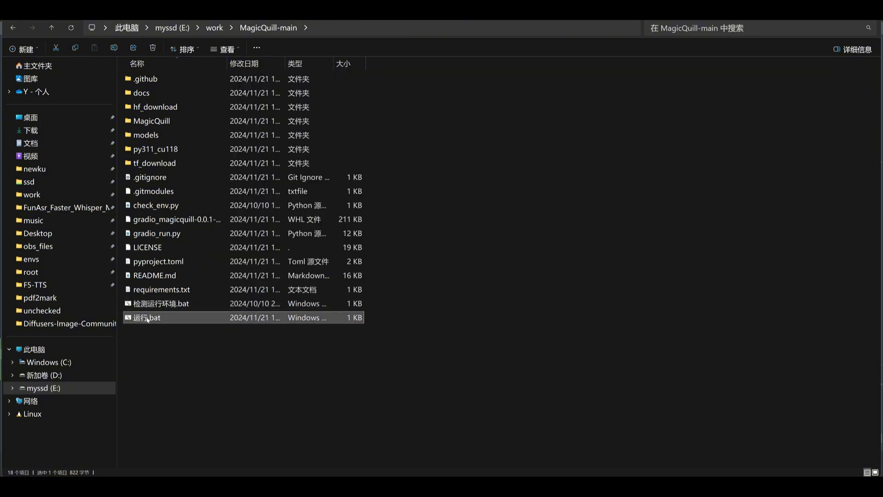
double_click(147, 318)
left_click_drag(266, 78, 388, 81)
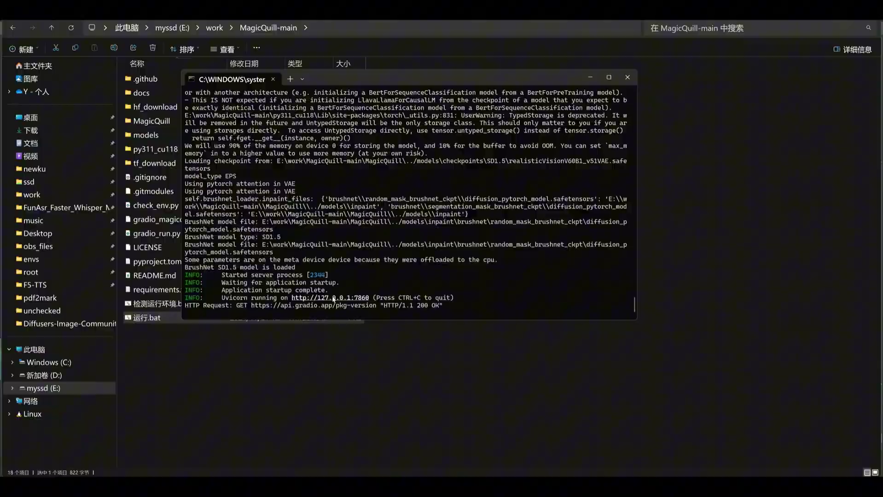
Step: Open the local MagicQuill web UI and upload the portrait image (1).webp to the canvas
left_click(328, 300, "ctrl")
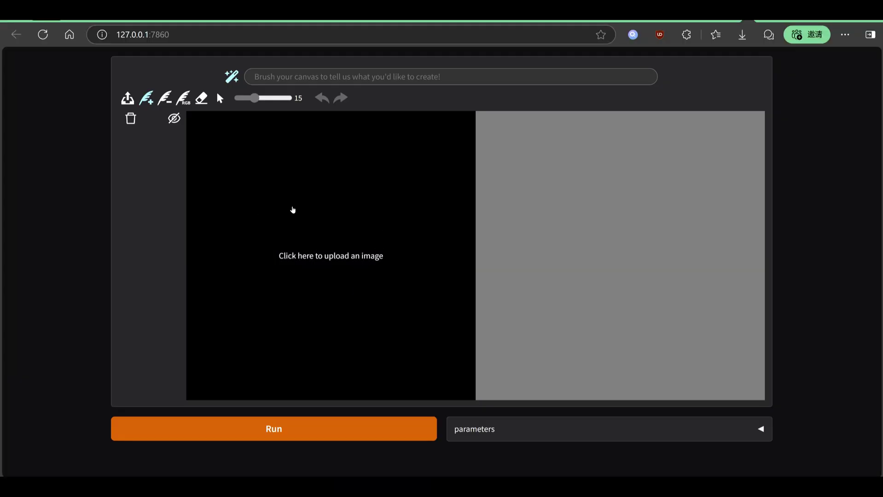
left_click(356, 188)
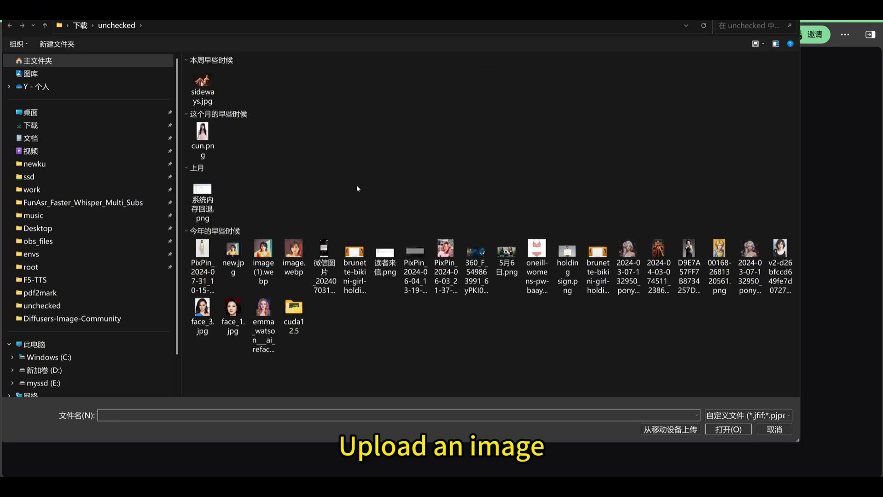
double_click(264, 251)
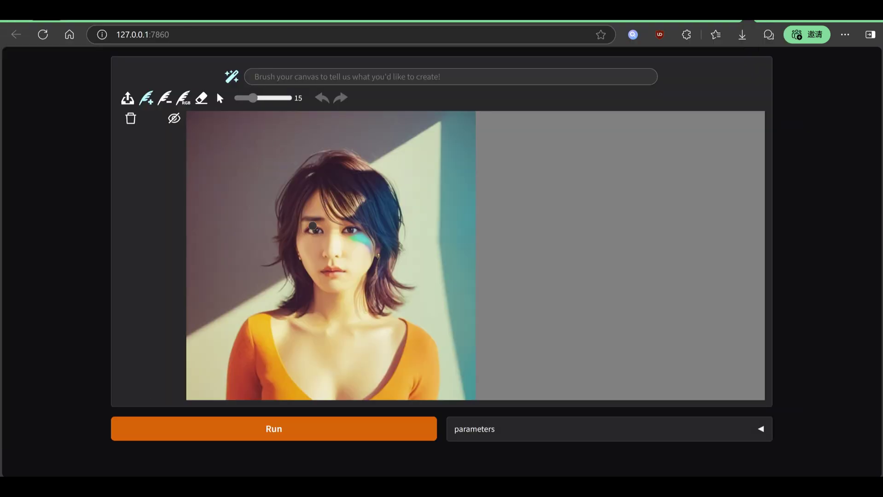
Step: Paint an add-edge mask across the woman's eyes and enter the prompt 'a sun glasses'
left_click_drag(304, 225, 359, 235)
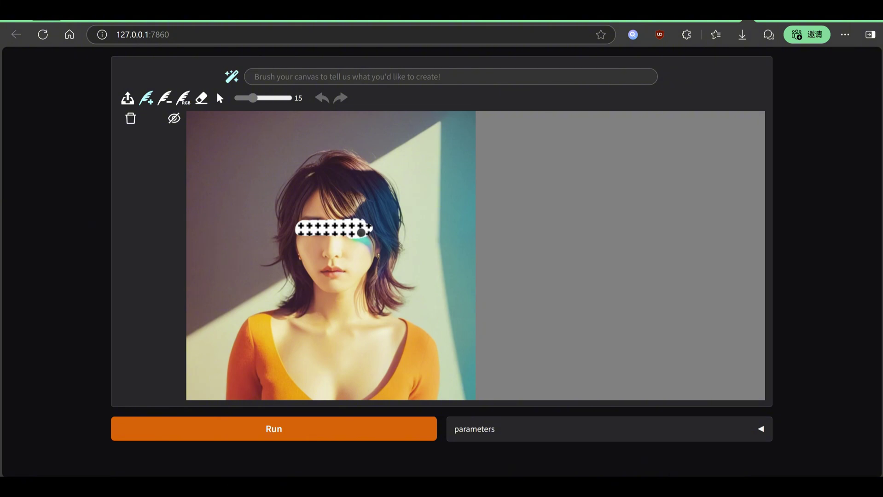
left_click_drag(359, 235, 343, 233)
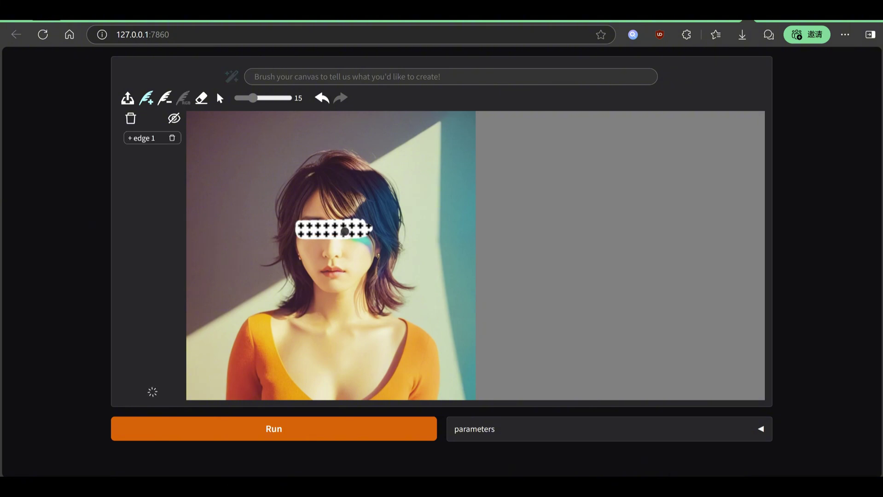
left_click(281, 78)
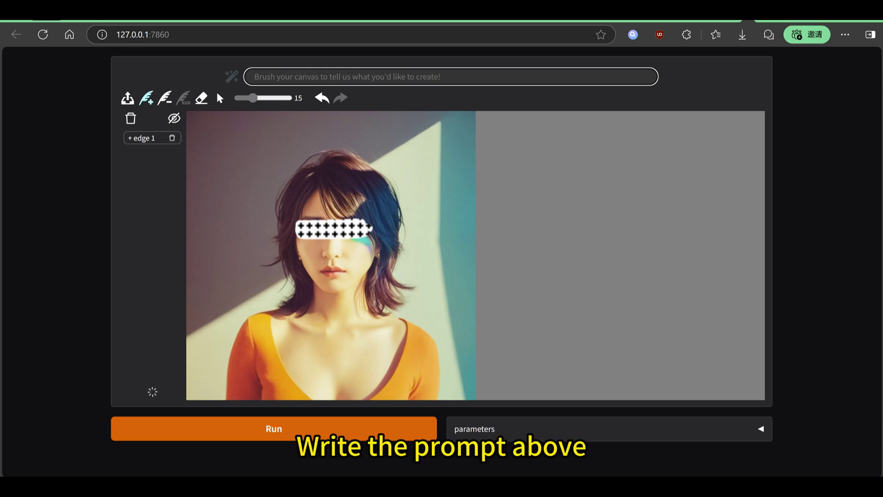
type("a su")
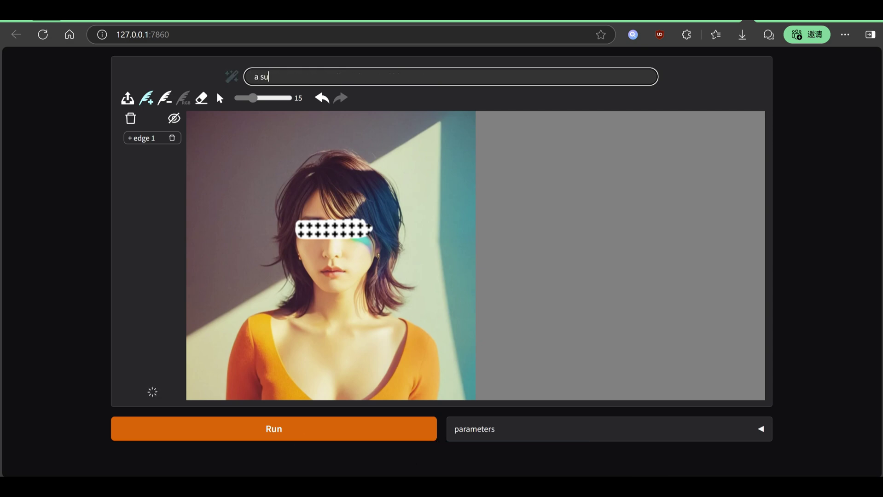
type("n glasses")
key("ctrl+shift+Left")
key("shift+Left")
key("shift+Left")
key("shift+Left")
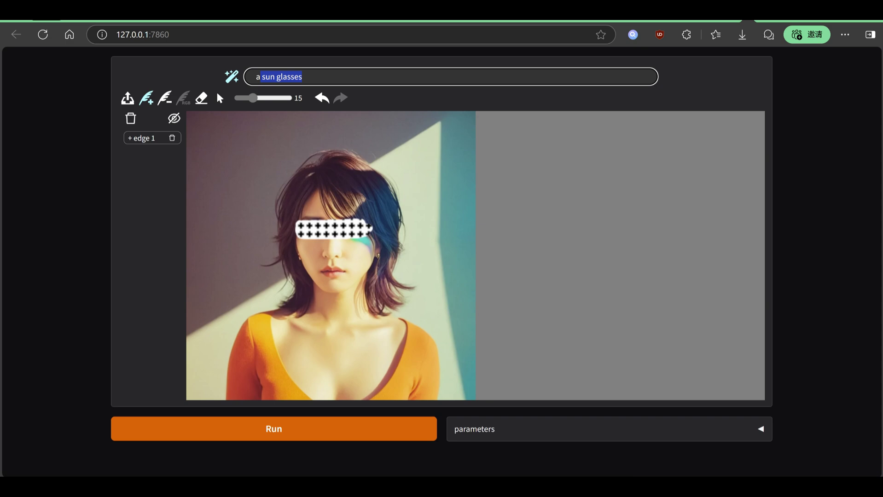
key("Right")
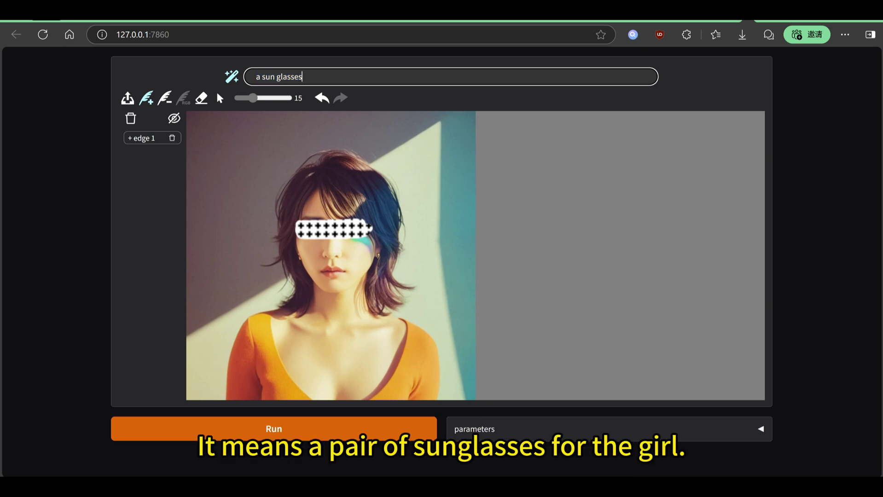
Step: Generate the sunglasses edit and monitor GPU memory (10.8 of 23.9 GB) in Task Manager
left_click(291, 432)
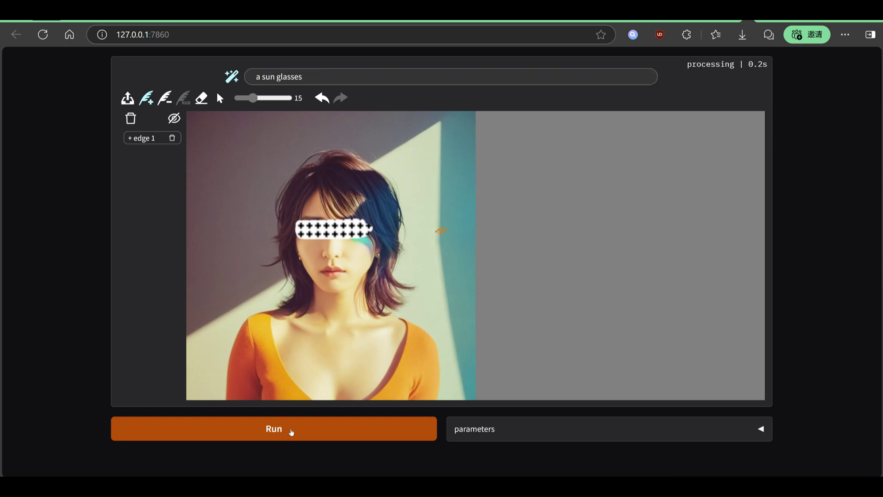
left_click(466, 444)
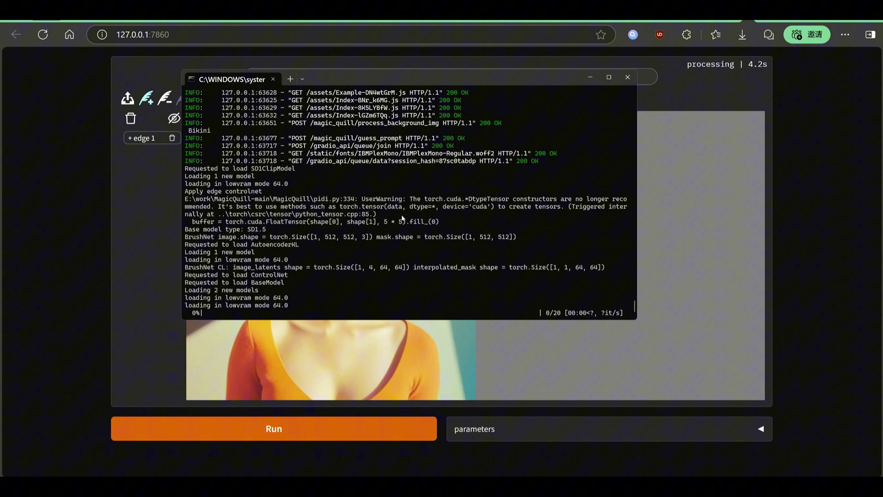
key("ctrl+shift+Escape")
left_click(202, 133)
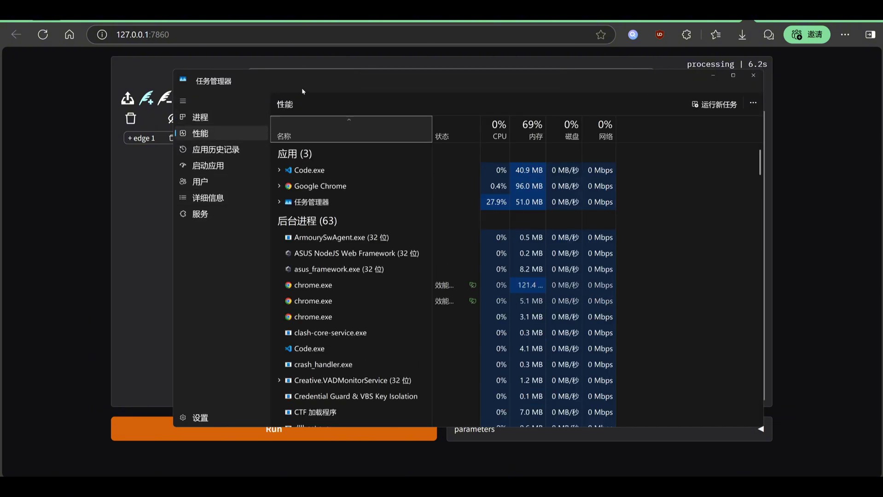
left_click_drag(280, 102, 520, 98)
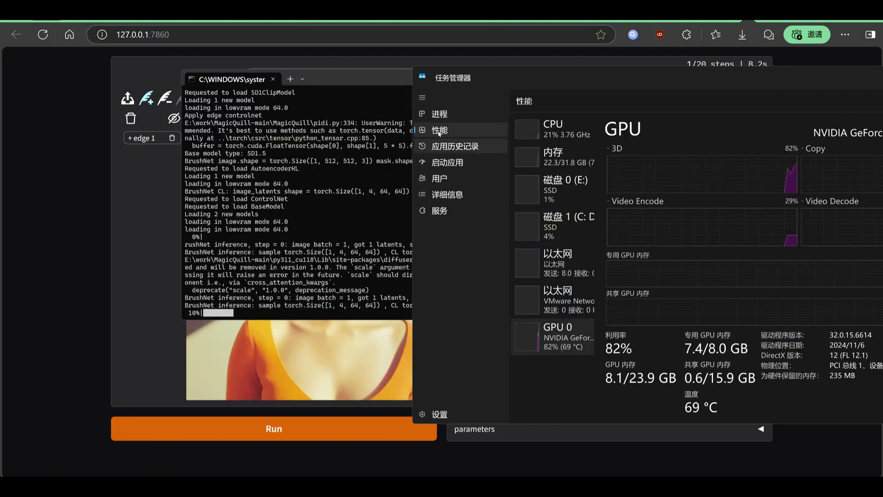
left_click_drag(327, 80, 247, 85)
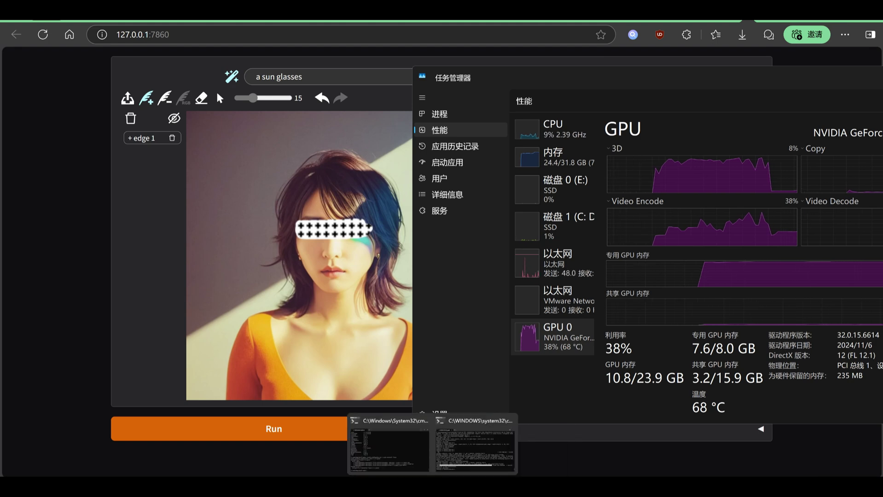
Step: Leave the console windows and return to the MagicQuill page showing the unedited portrait
left_click(464, 460)
left_click(65, 344)
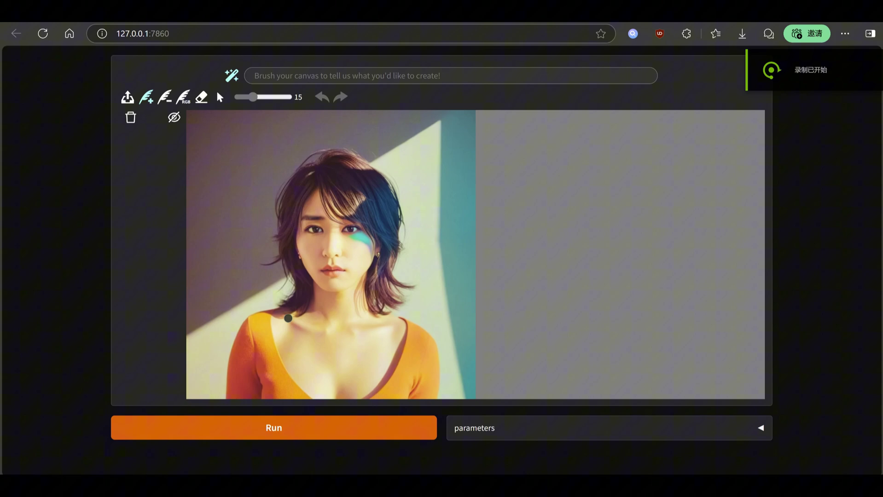
Step: Mask the neckline with prompt 'a ruby necklace', generate the red necklace, then discard it
mouse_move(280, 312)
left_mouse_down()
mouse_move(315, 352)
mouse_move(376, 347)
mouse_move(396, 321)
left_mouse_up()
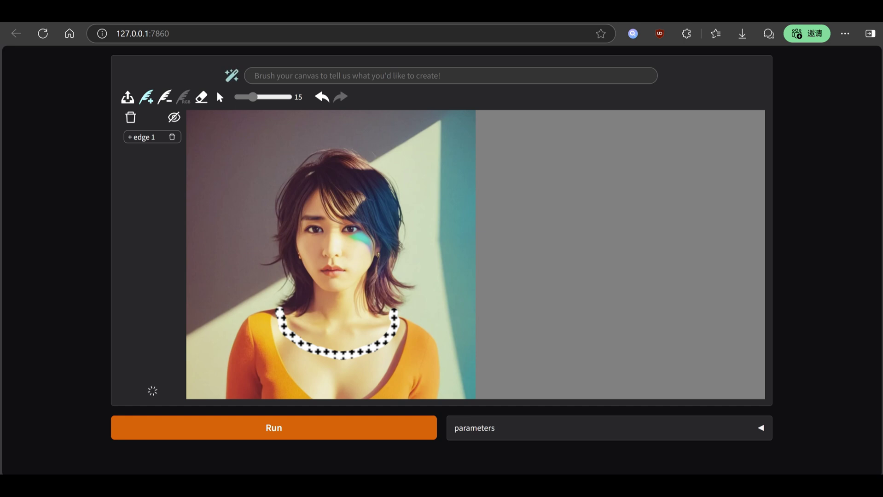
left_click(251, 75)
type("a ")
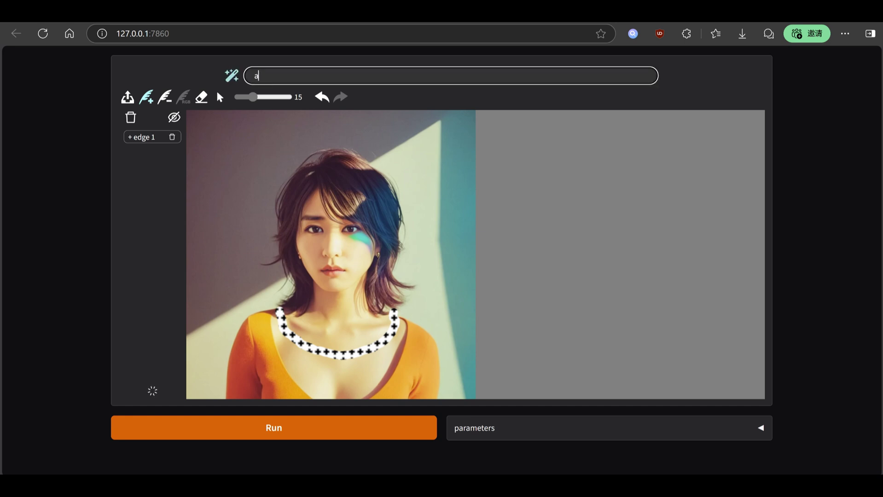
type("ruby ne")
type("cklace")
key("ctrl+shift+Left")
key("ctrl+shift+Left")
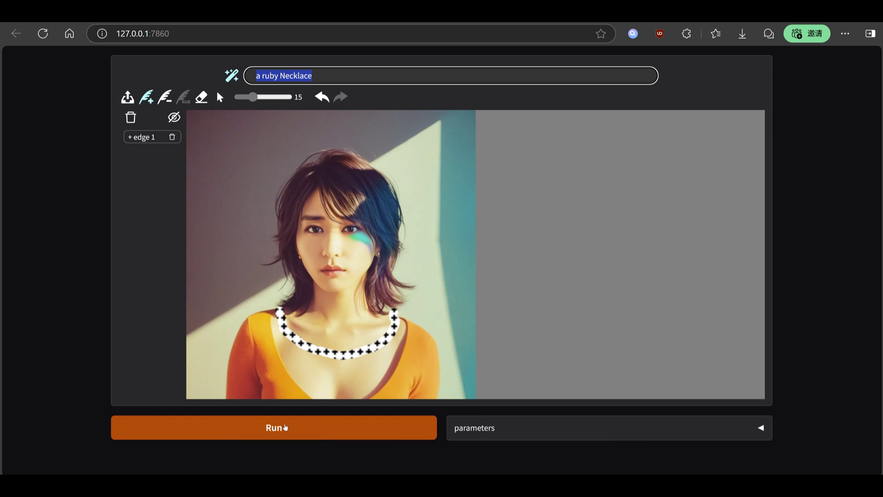
left_click(285, 427)
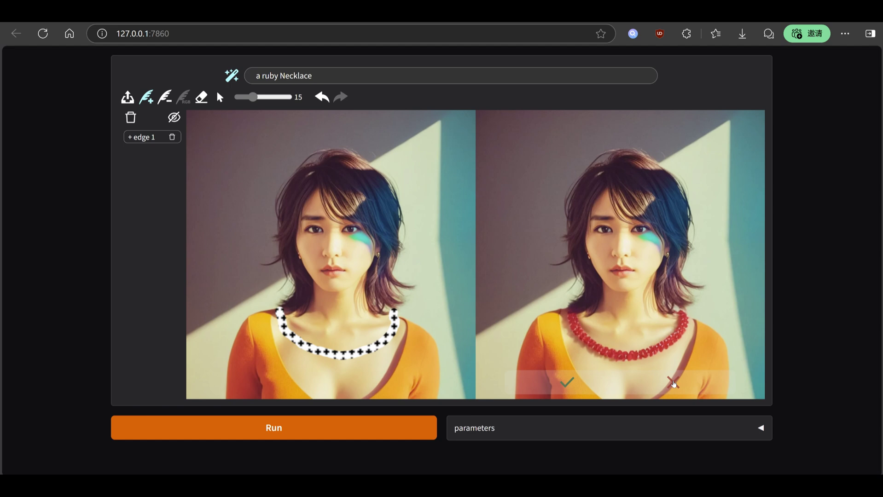
left_click(673, 383)
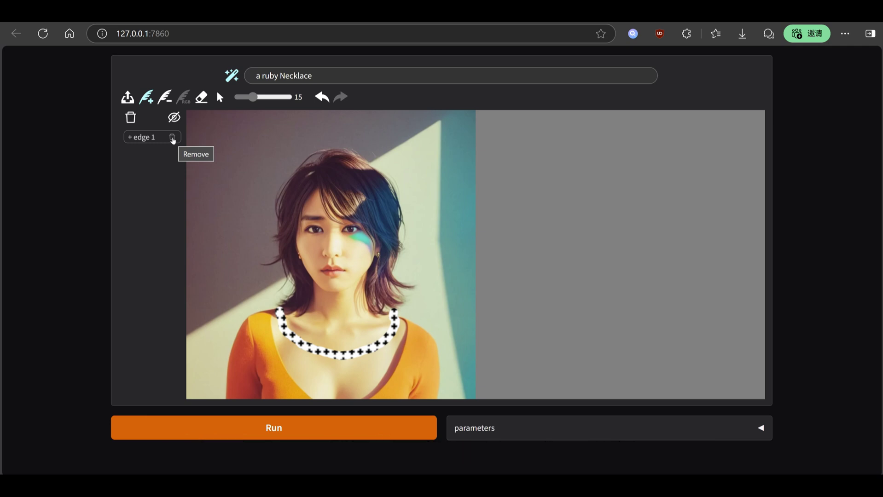
Step: Remove the neck mask and paint her hair with a magenta (180,34,141) colour brush
left_click(173, 138)
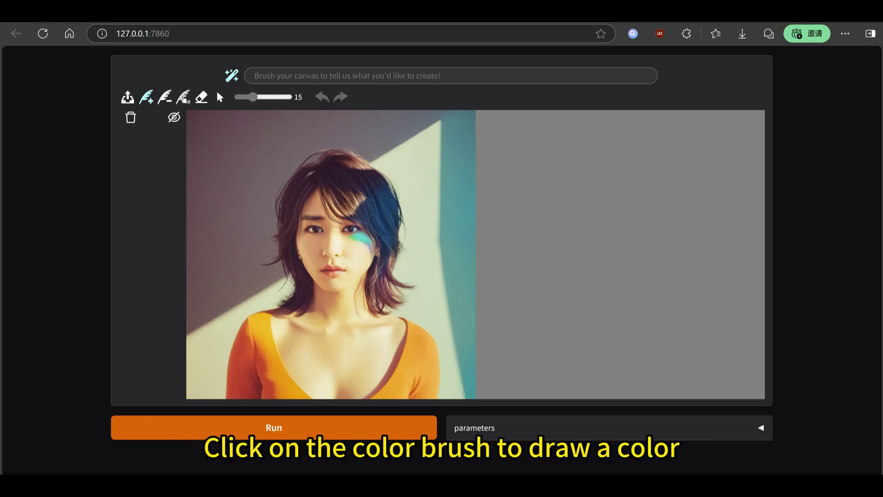
left_click(184, 98)
left_click(321, 97)
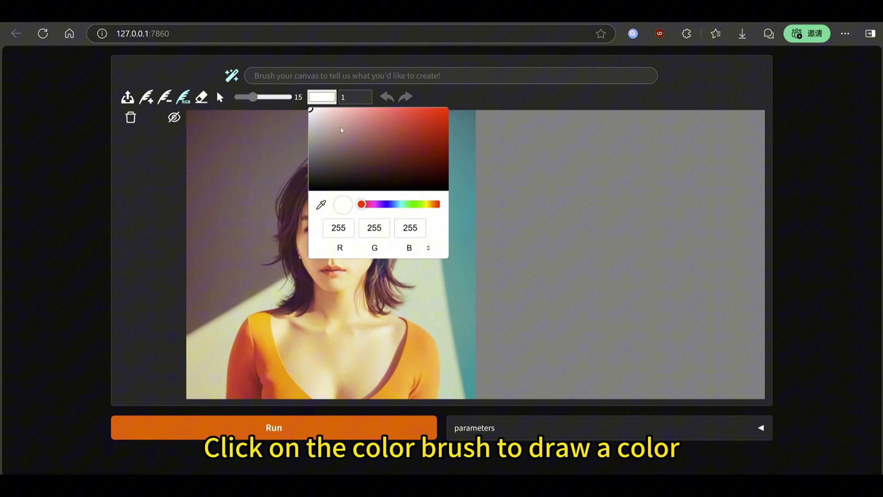
left_click_drag(362, 204, 372, 205)
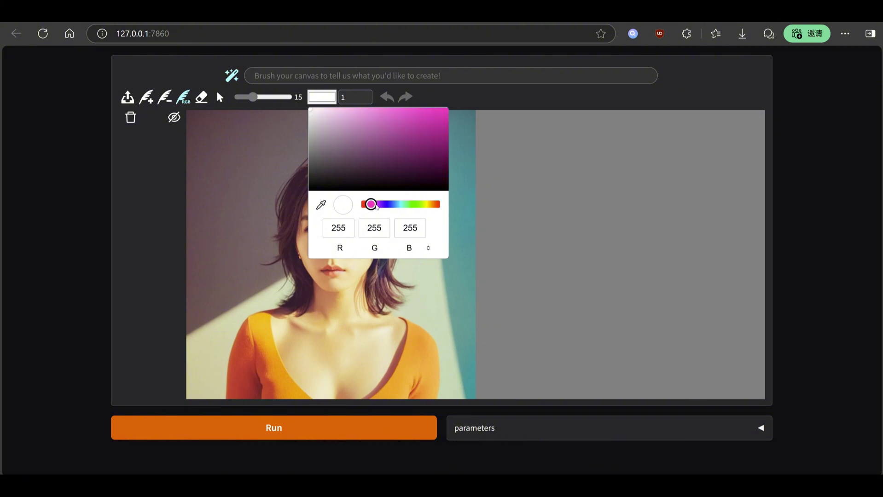
left_click_drag(420, 121, 421, 133)
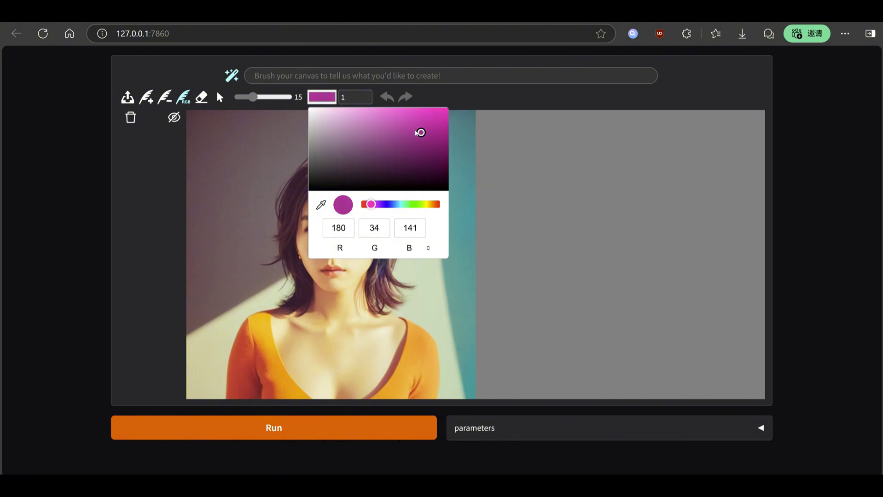
left_click(478, 119)
mouse_move(297, 190)
left_mouse_down()
mouse_move(293, 264)
mouse_move(340, 164)
left_mouse_up()
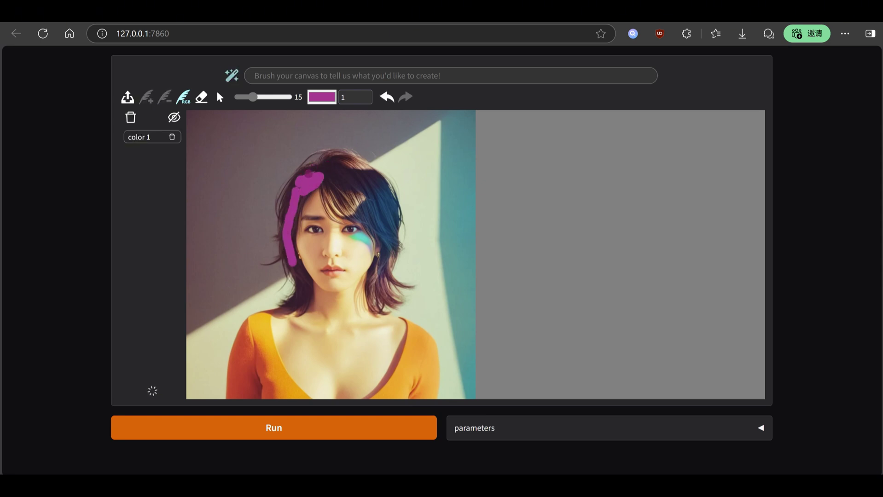